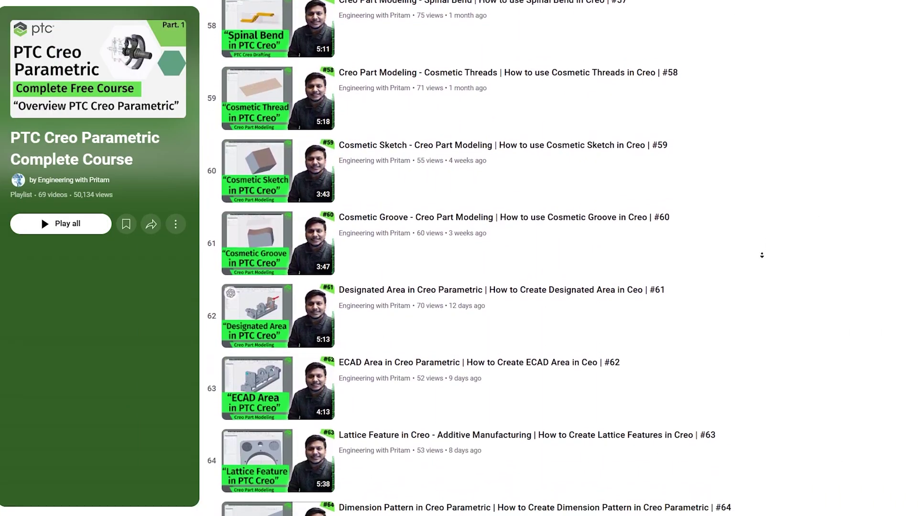
Scroll the Creo course playlist down to the Dimension Pattern and Direction Pattern videos.
scroll(761, 255, "down", 2)
scroll(761, 255, "down", 3)
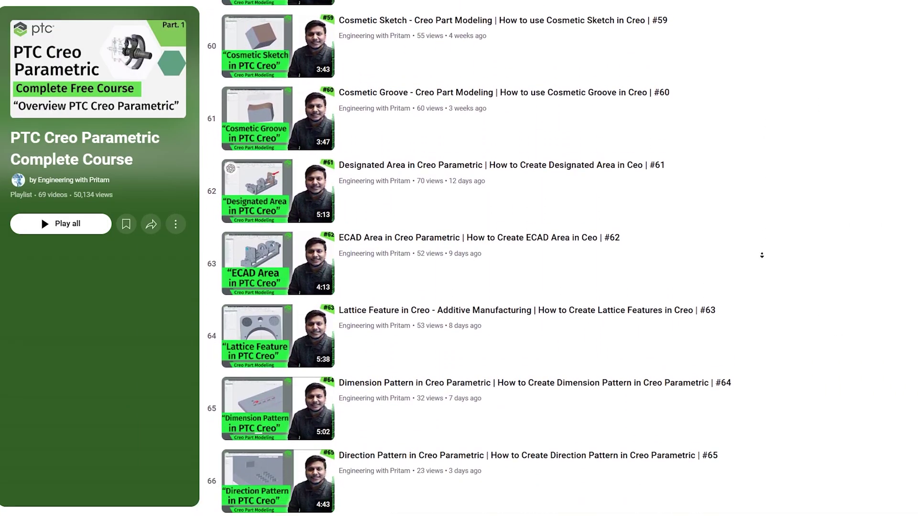
scroll(762, 255, "down", 1)
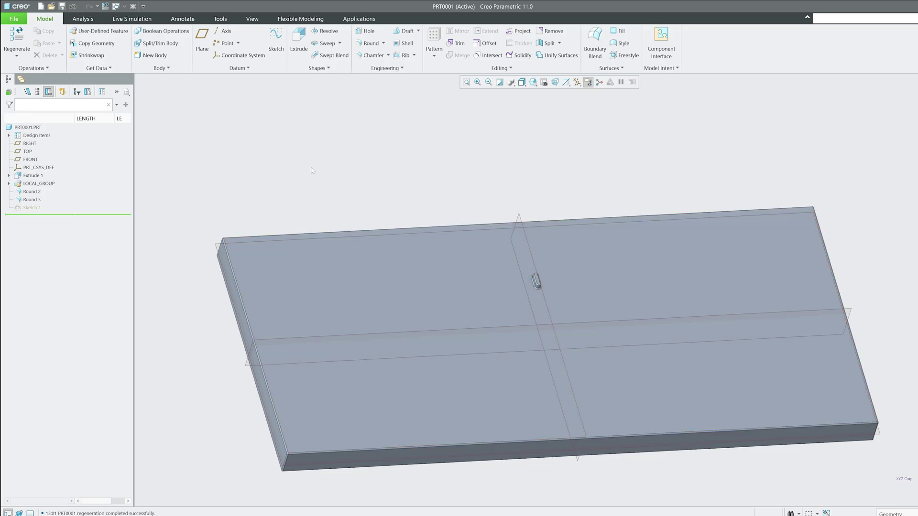
Orbit the plate to face its top and start a sketch on the RIGHT datum plane.
middle_click_drag(309, 168, 282, 142)
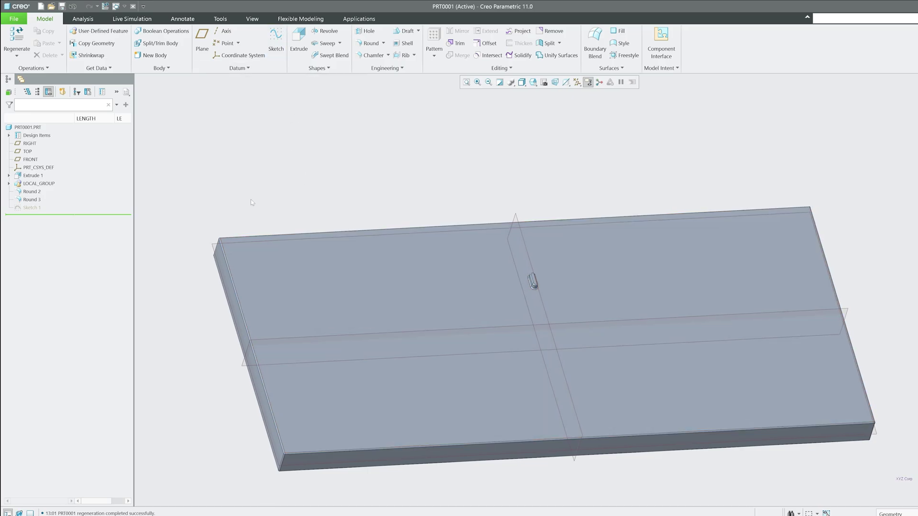
middle_click_drag(260, 190, 319, 227)
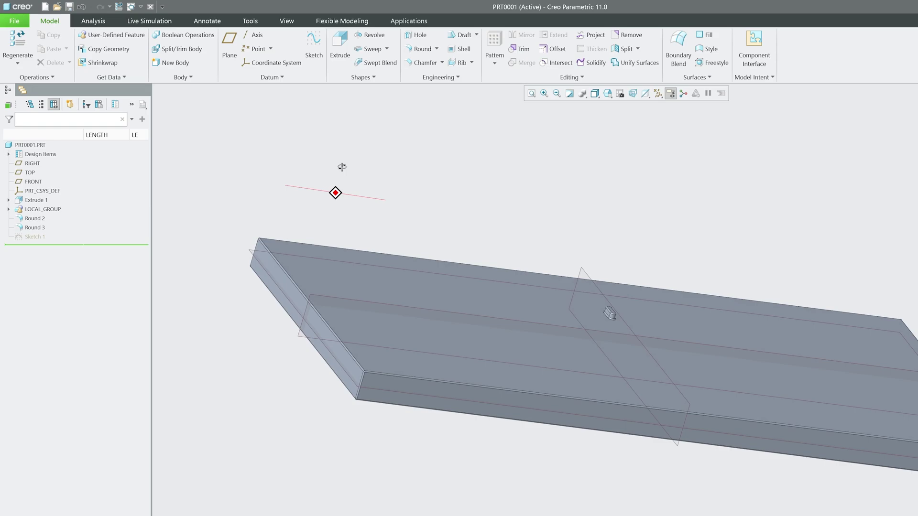
middle_click_drag(363, 261, 421, 359)
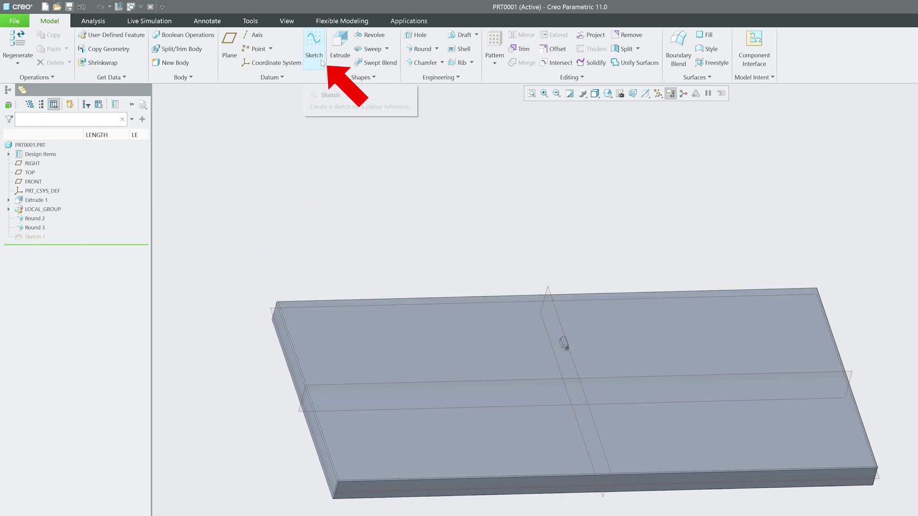
left_click(315, 51)
left_click(549, 337)
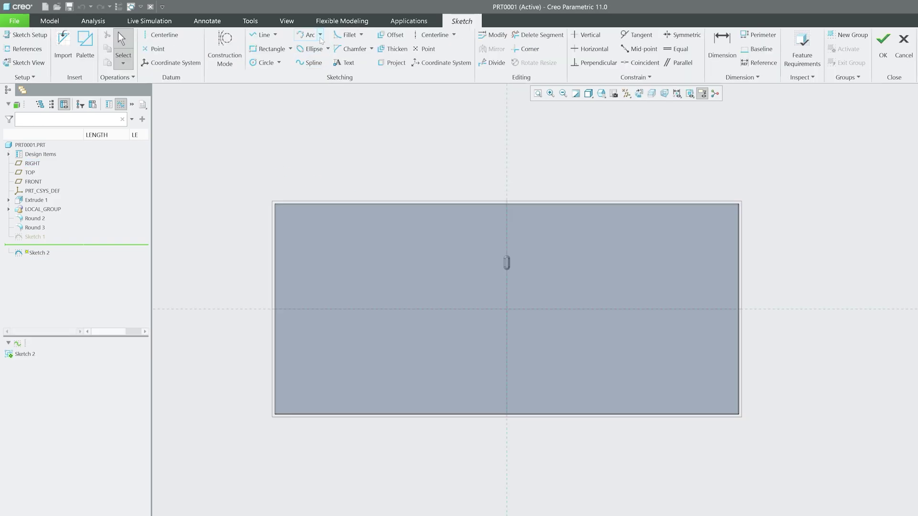
Draw an S-shaped spline across the plate, upper left to lower right, and complete Sketch 2.
left_click(320, 38)
left_click(428, 142)
left_click(309, 63)
scroll(336, 178, "up", 3)
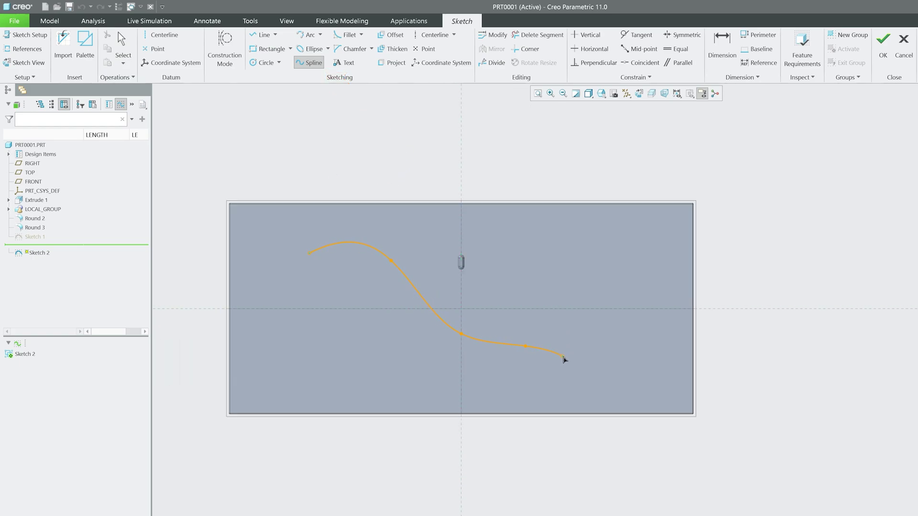
middle_click(674, 329)
middle_click(674, 329)
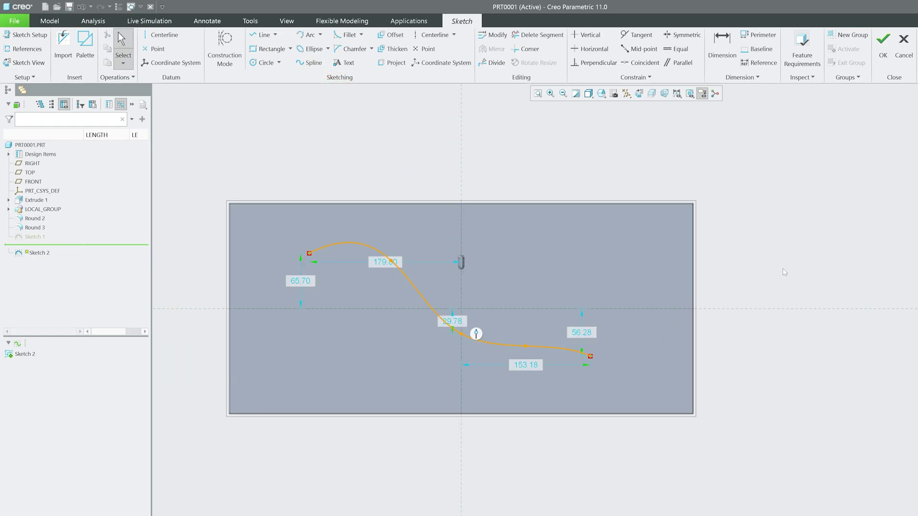
scroll(627, 343, "down", 2)
scroll(535, 384, "up", 2)
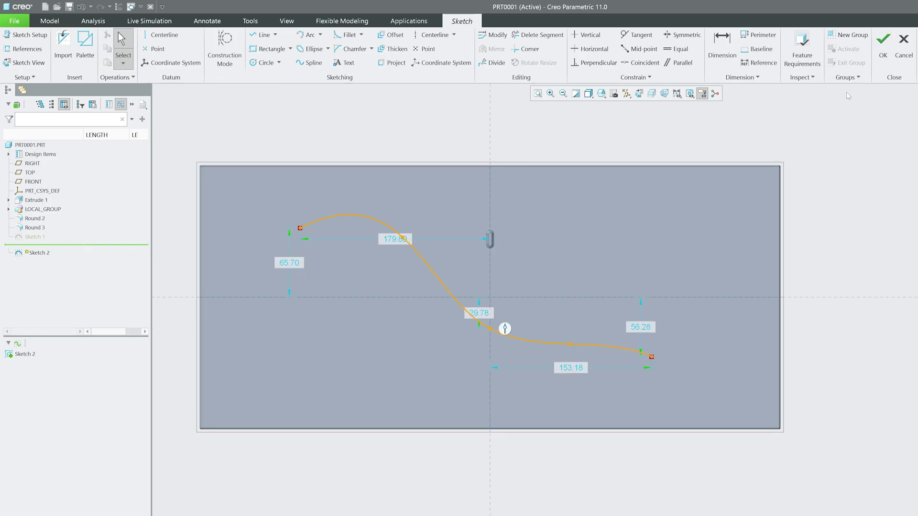
left_click(879, 56)
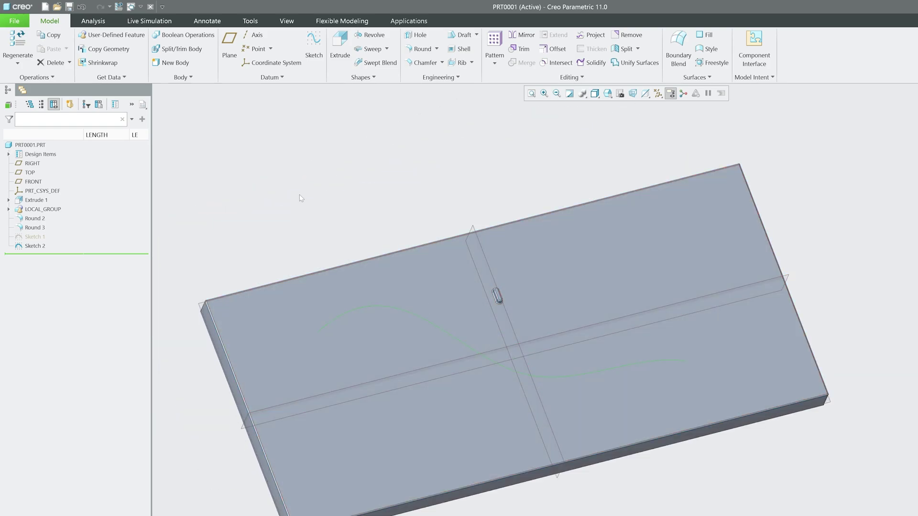
Place datum point PNT6 at the spline's left starting end.
left_click(343, 177)
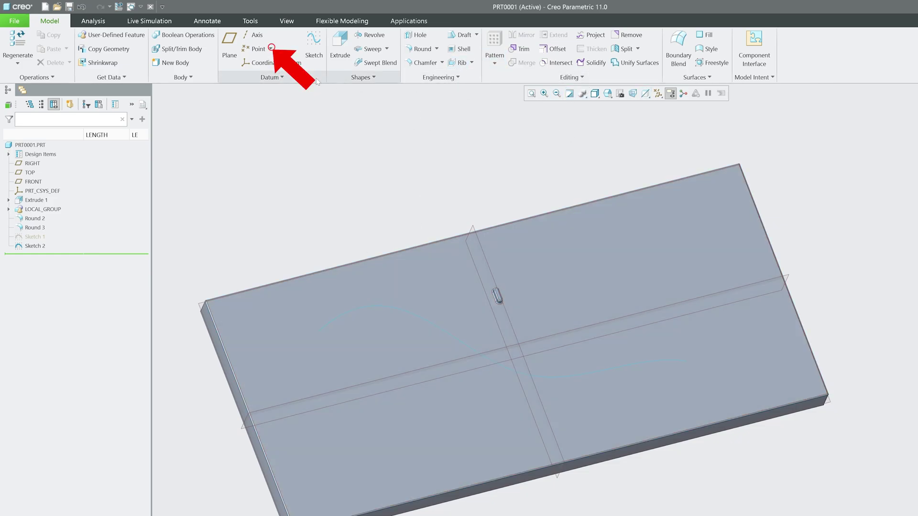
left_click(257, 49)
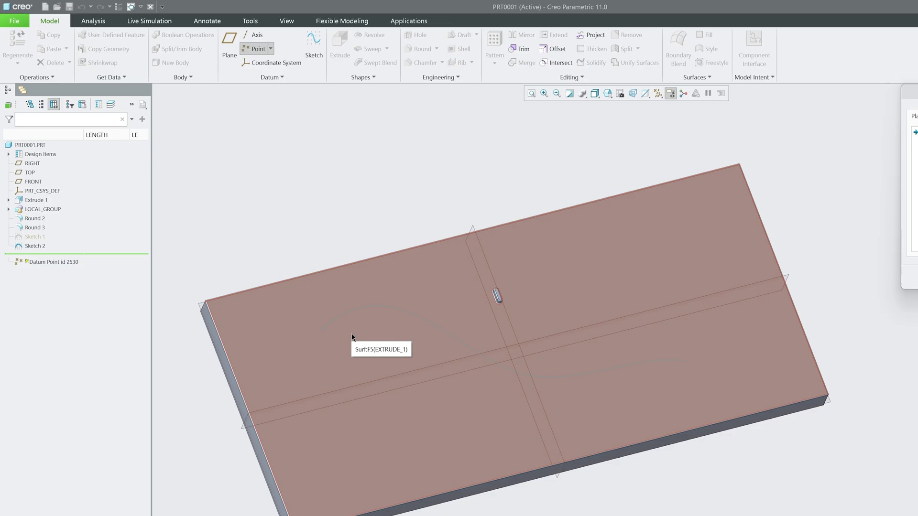
left_click(321, 333)
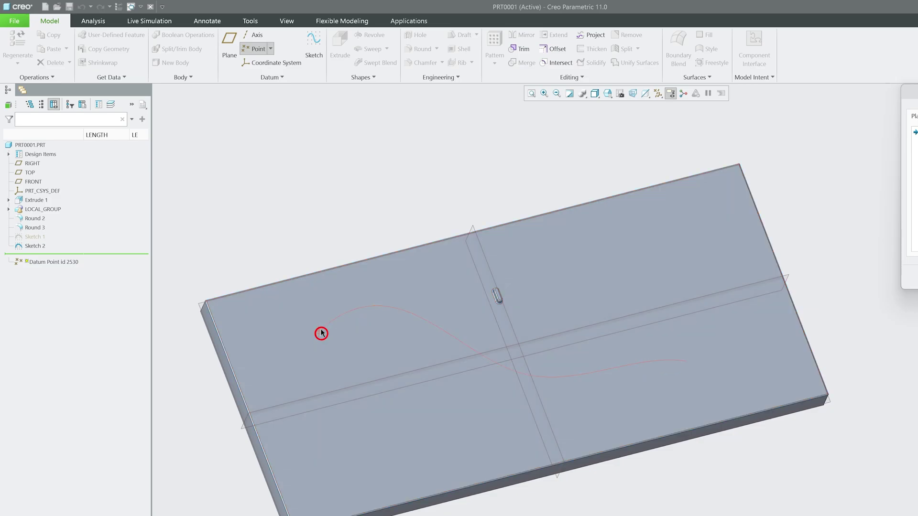
middle_click(309, 173)
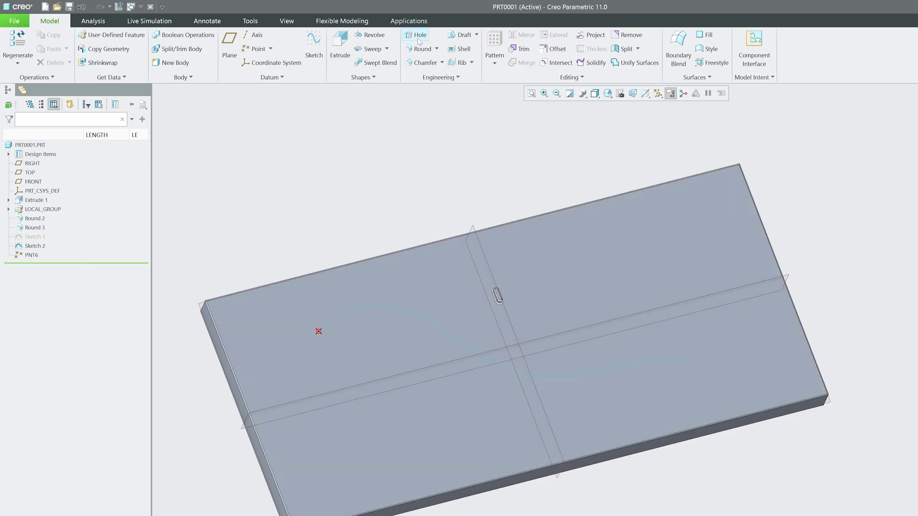
Reset to the standard view and place a new hole at PNT6 on the plate's top surface.
scroll(419, 287, "up", 3)
key("ctrl+d")
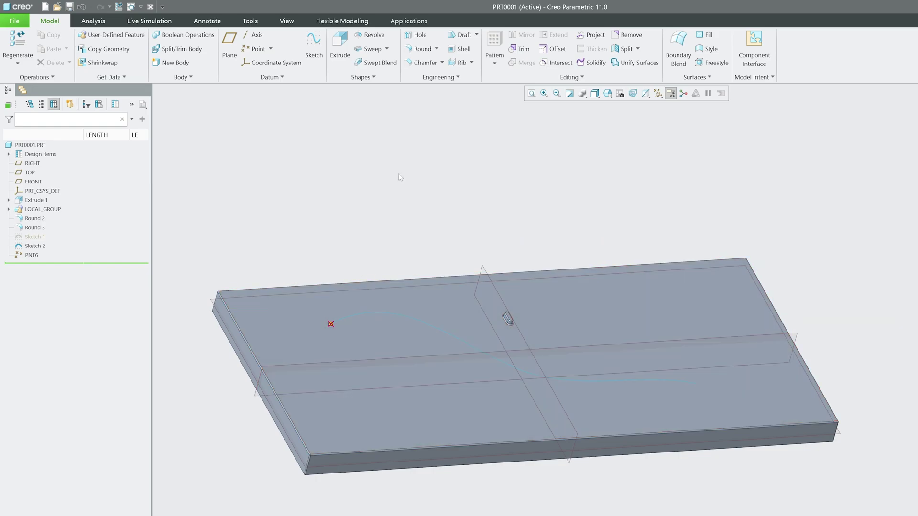
left_click(417, 36)
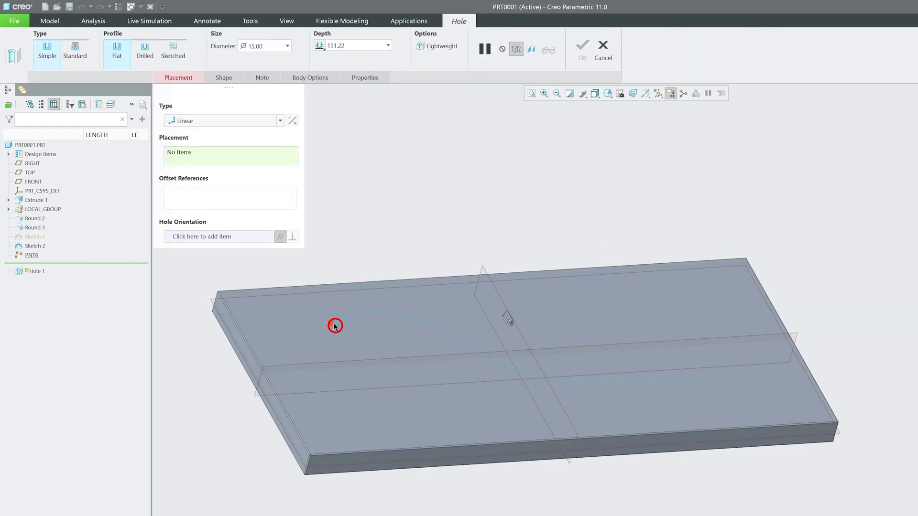
left_click(331, 323)
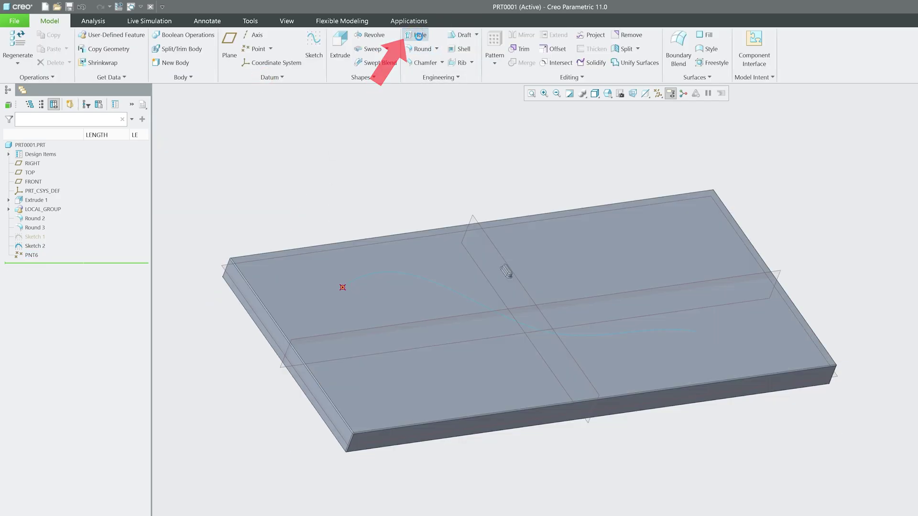
left_click(415, 35)
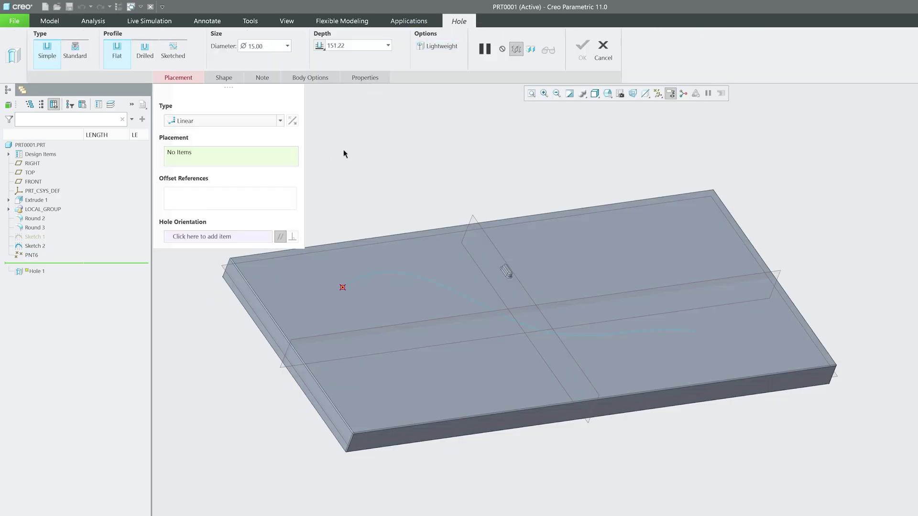
scroll(356, 288, "down", 5)
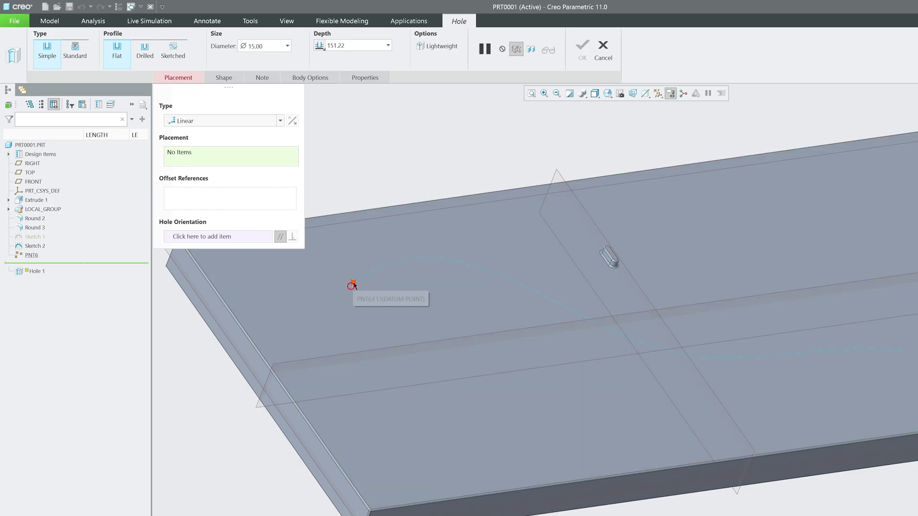
left_click(354, 284)
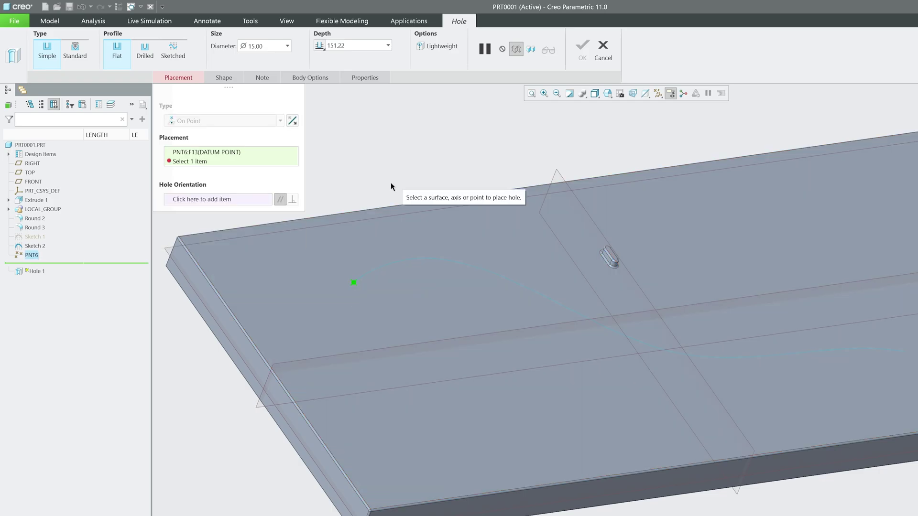
left_click(350, 258)
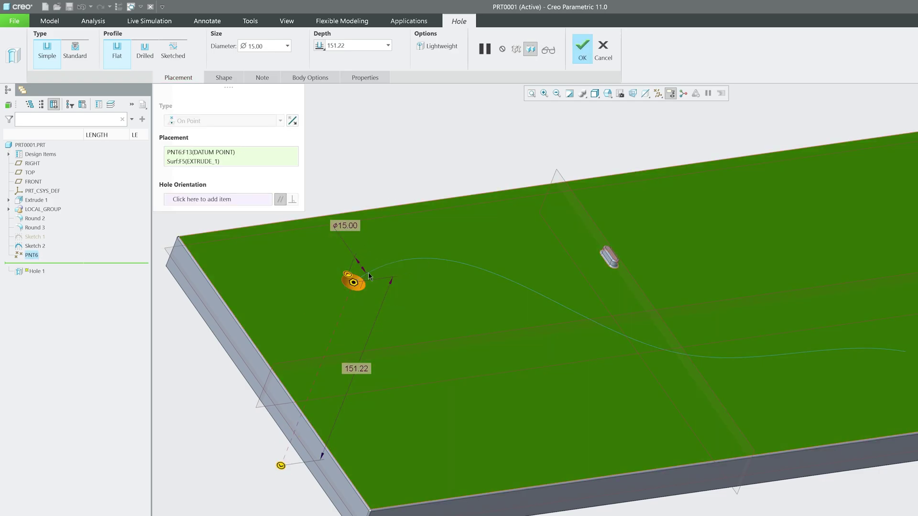
Make the Ø15.00 hole Through All and finish it as Hole 1.
left_click(350, 51)
left_click(354, 90)
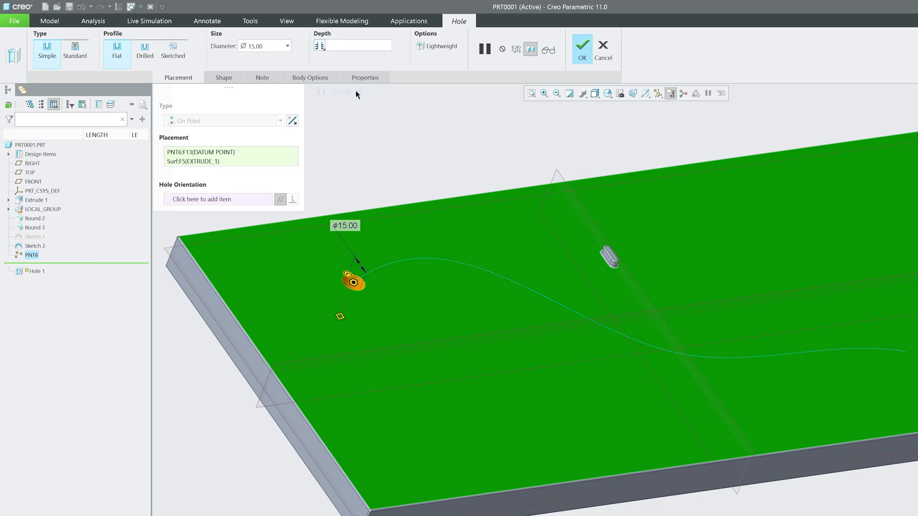
scroll(347, 260, "up", 3)
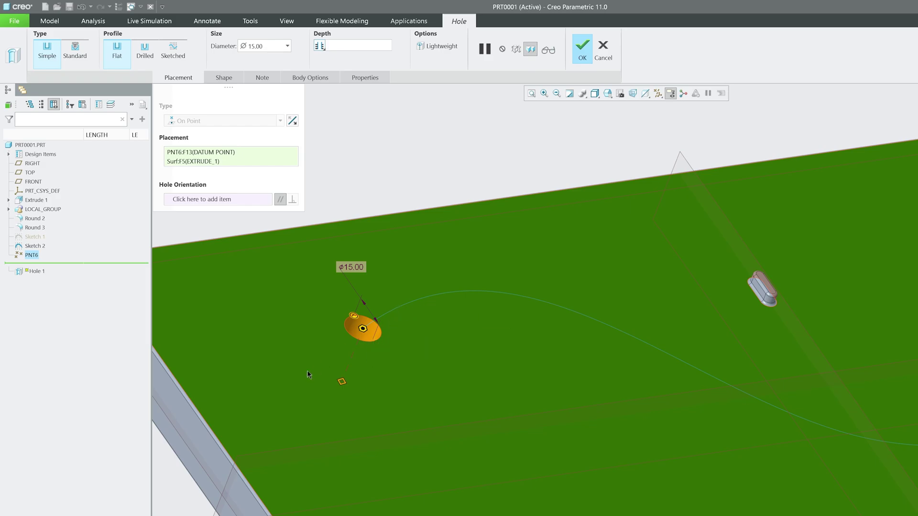
scroll(256, 336, "down", 2)
scroll(400, 328, "down", 1)
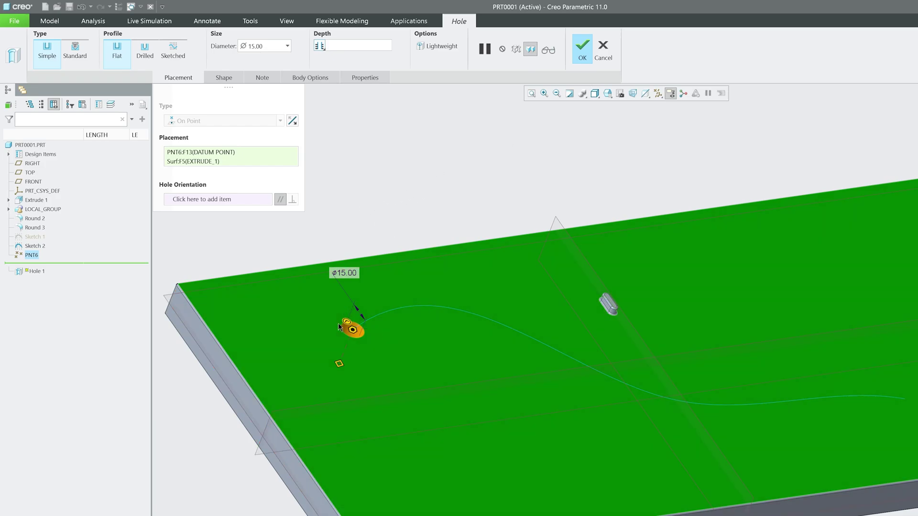
left_click(586, 41)
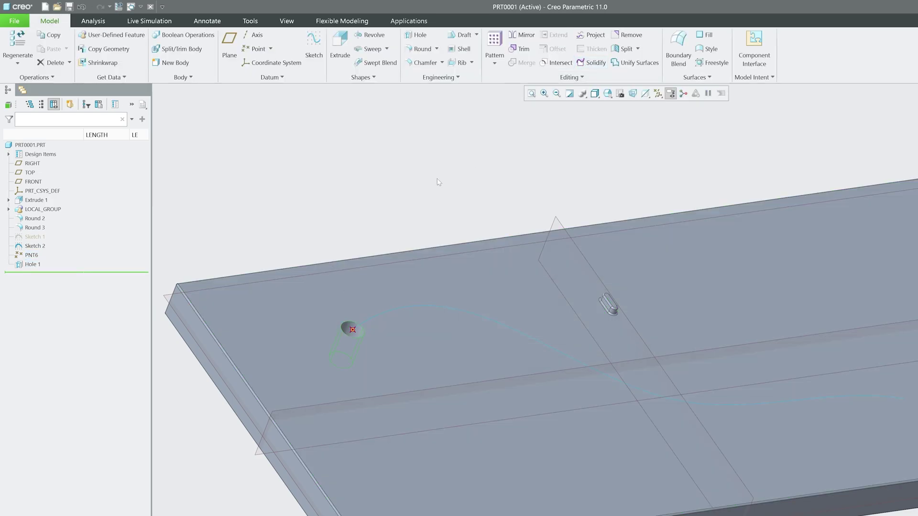
left_click(36, 265)
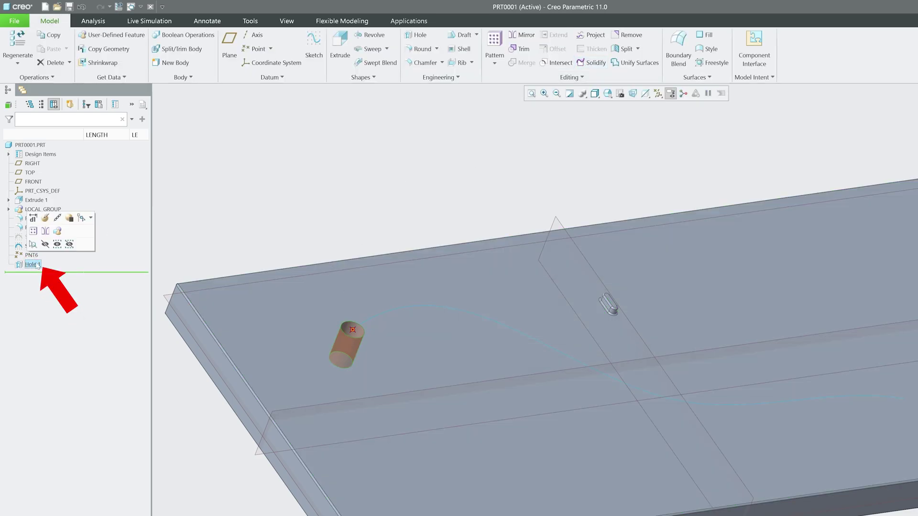
Pattern Hole 1 and change the pattern type to Curve, after briefly trying Point.
left_click(36, 232)
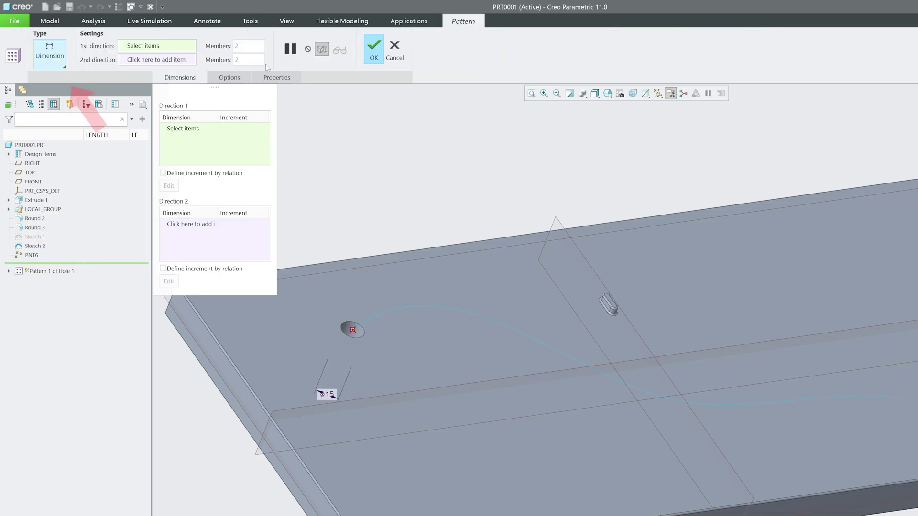
left_click(53, 64)
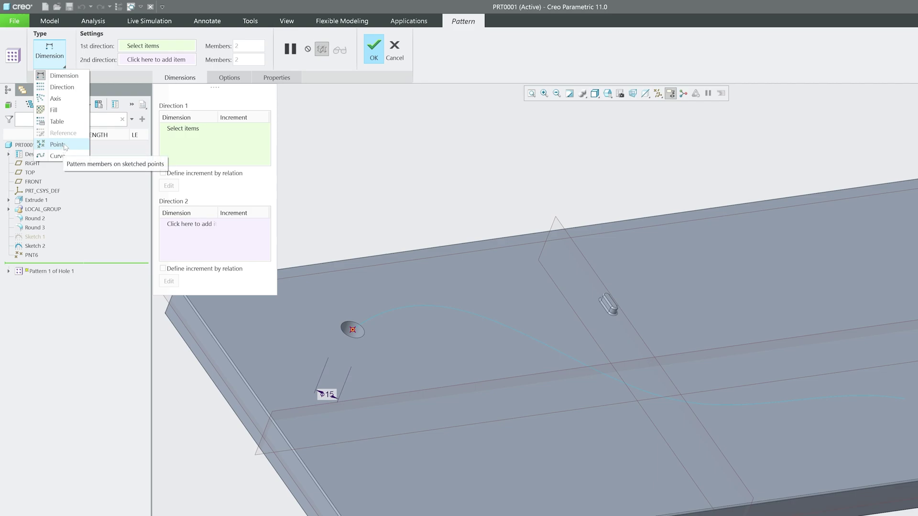
left_click(64, 145)
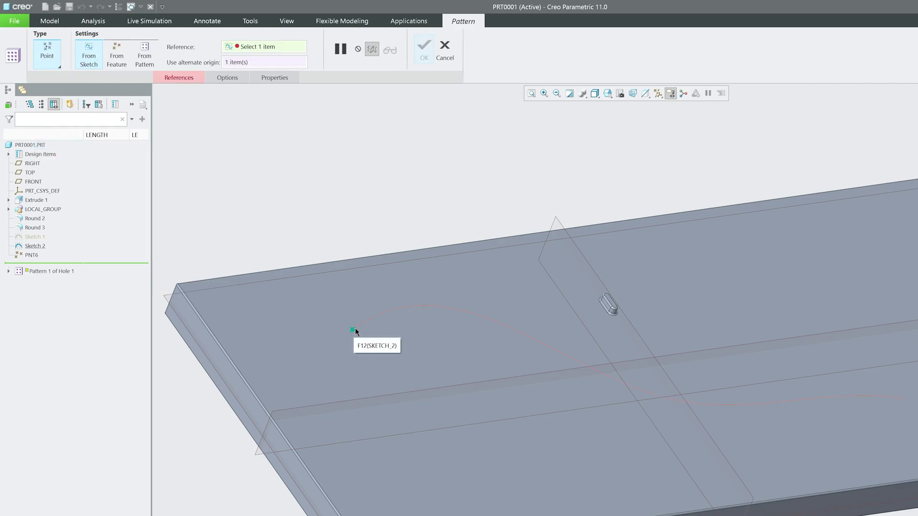
left_click(52, 62)
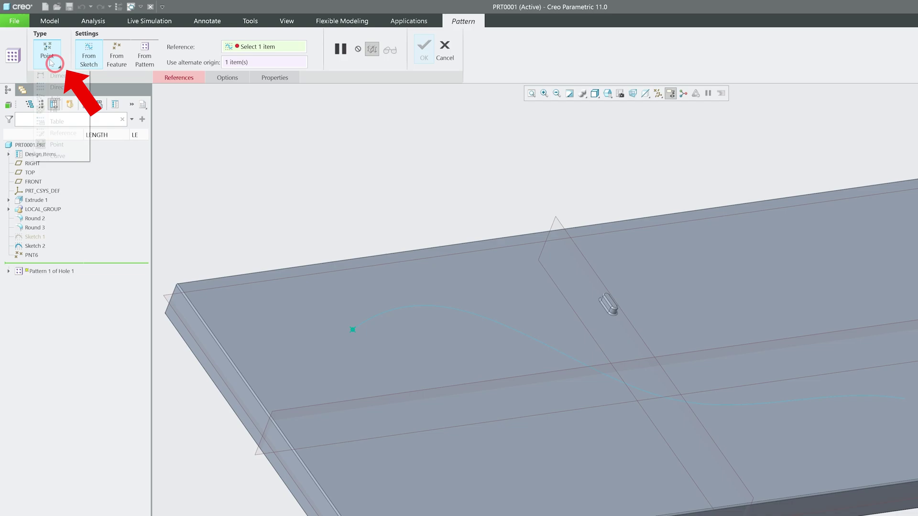
left_click(79, 159)
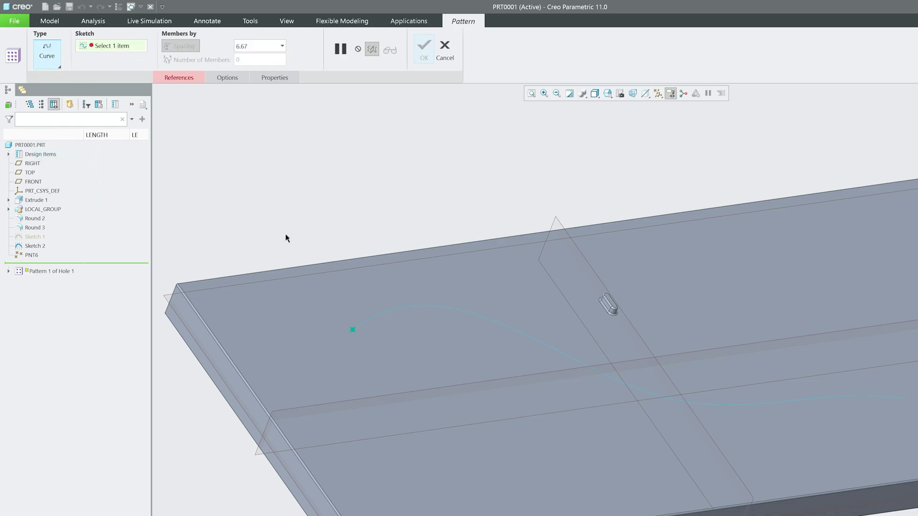
Use Sketch 2 as the pattern curve, trying 50 and 30 members before settling on 30.00 spacing (13 holes).
left_click(383, 313)
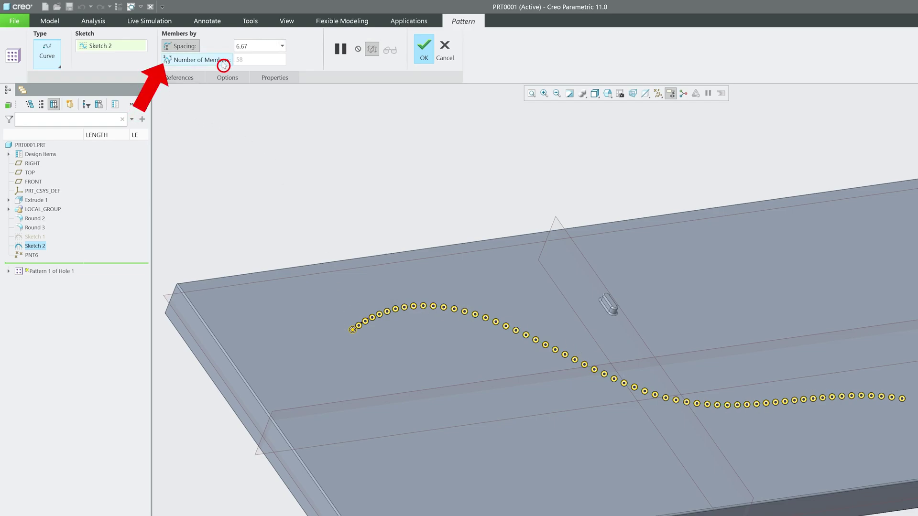
left_click(197, 60)
left_click(219, 63)
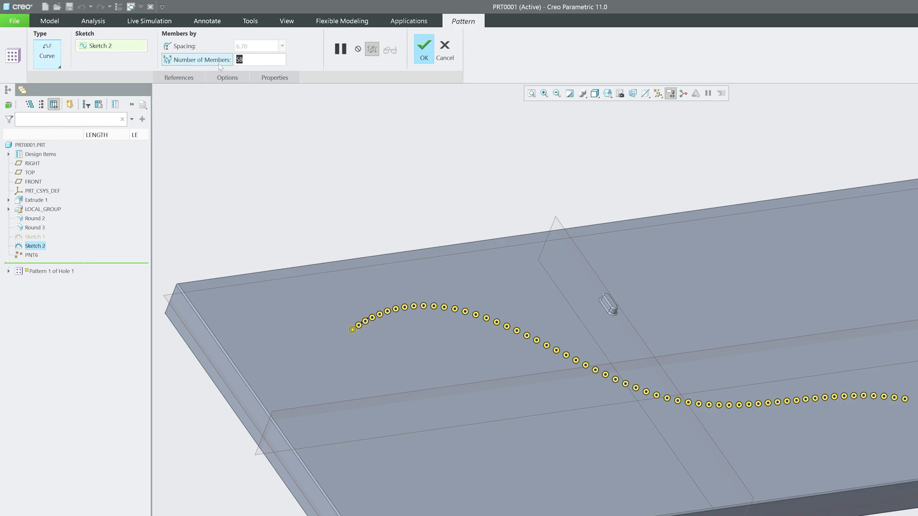
type("5")
key("Return")
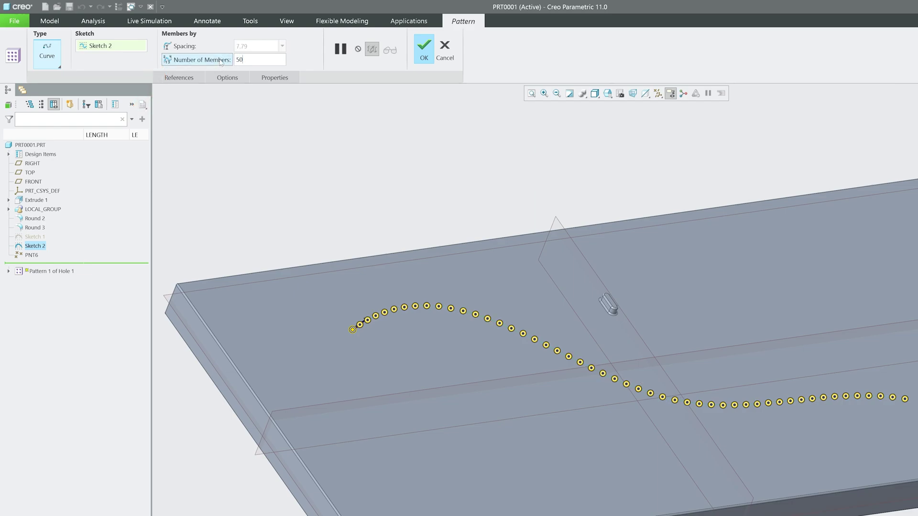
left_click(228, 60)
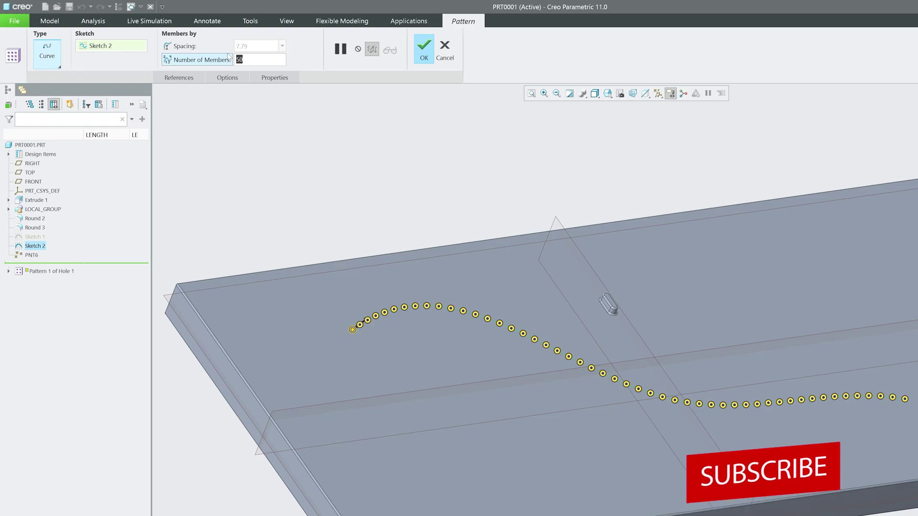
type("30")
key("Return")
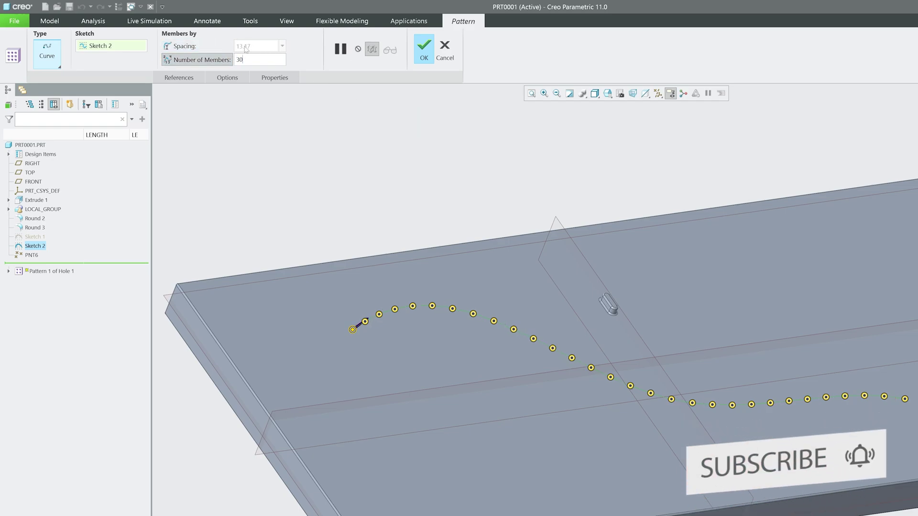
left_click(185, 46)
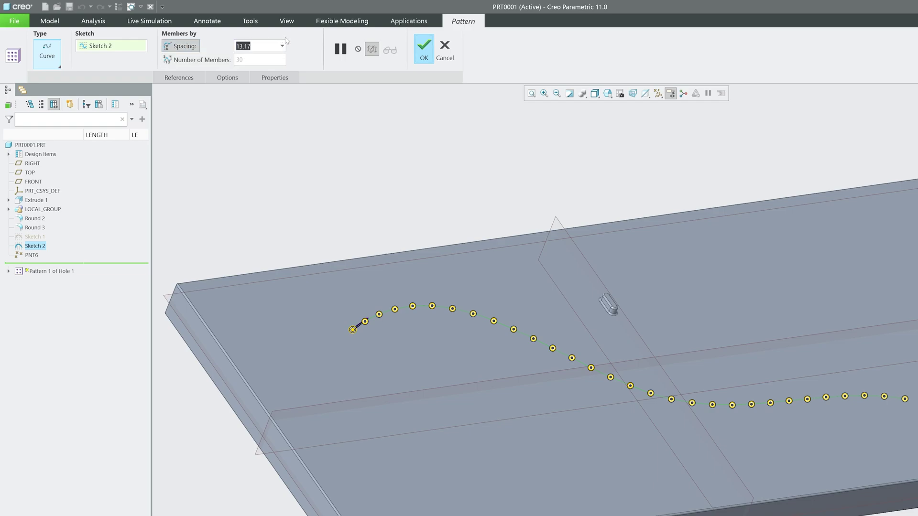
type("30")
key("Return")
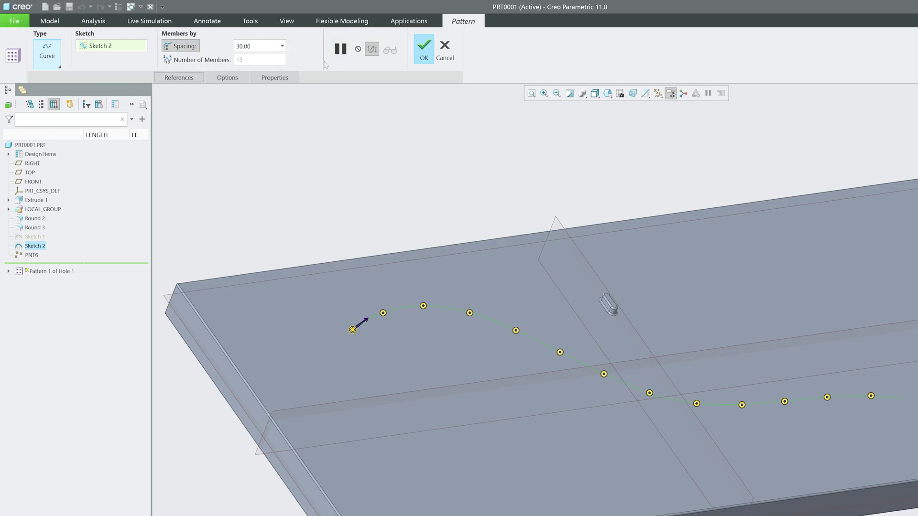
Confirm the curve pattern, cutting 13 through-holes along the spline, and orbit to inspect them.
left_click(425, 57)
middle_click_drag(366, 166, 368, 266)
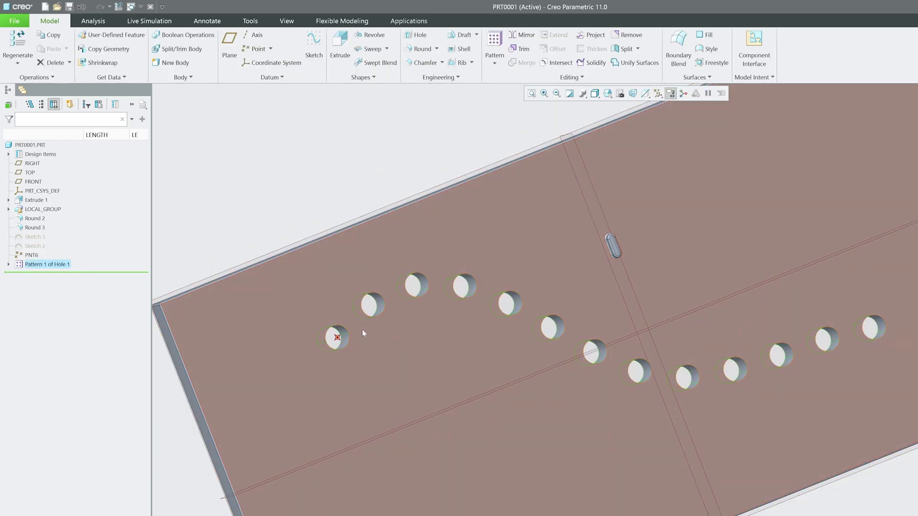
scroll(555, 340, "up", 3)
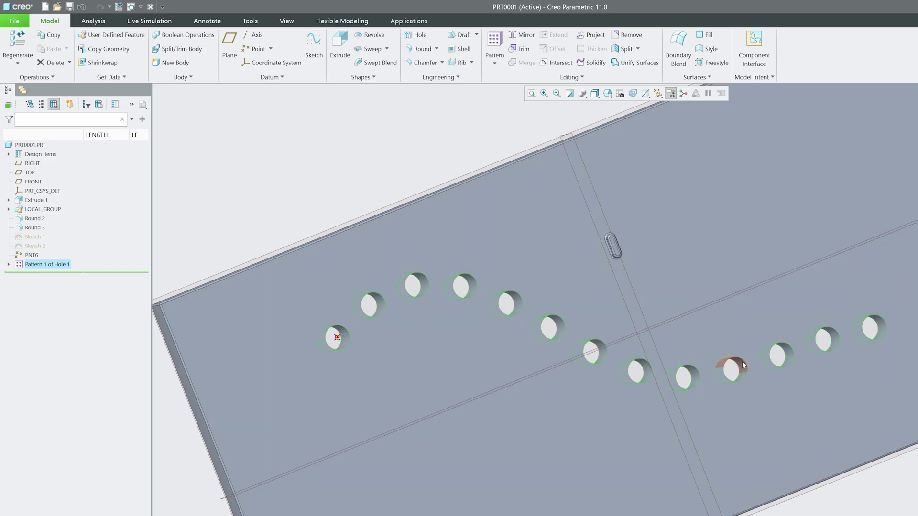
left_click(337, 202)
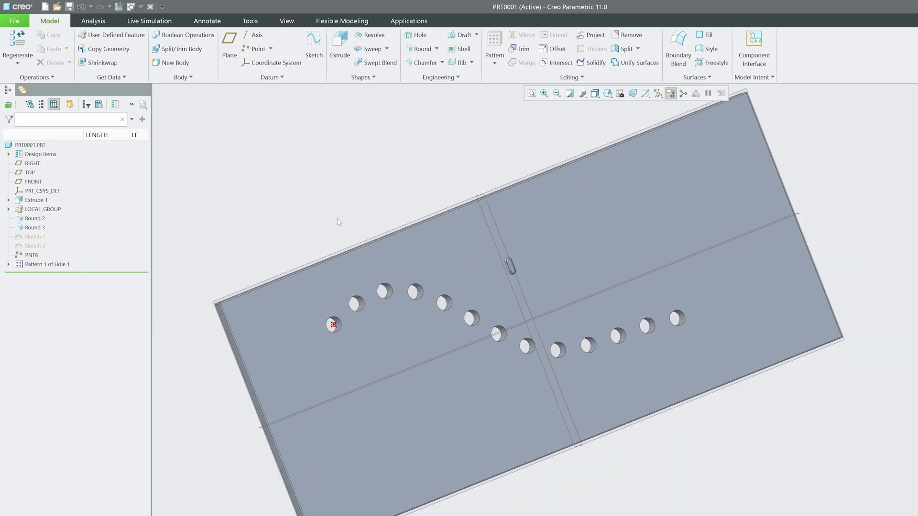
middle_click_drag(338, 221, 323, 199)
scroll(388, 347, "up", 3)
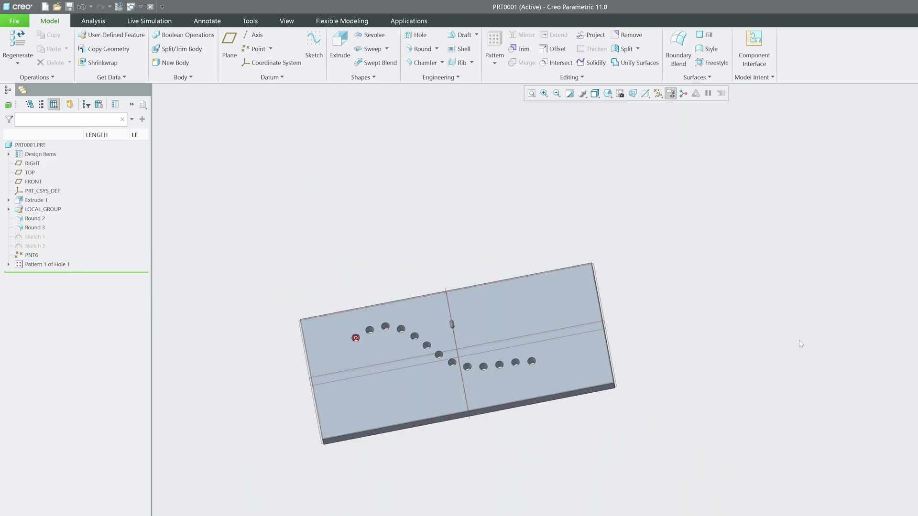
Edit Pattern 1 of Hole 1 and exclude the member just below the middle slot.
left_click(54, 265)
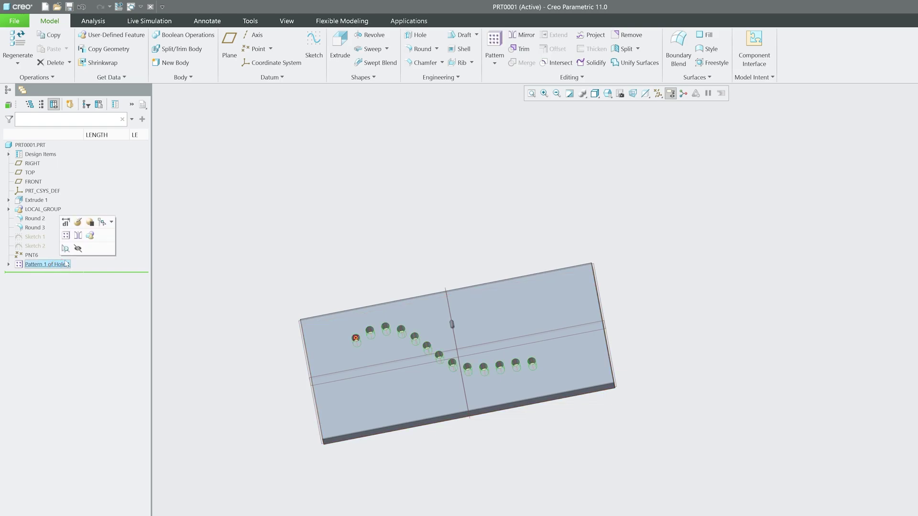
left_click(66, 223)
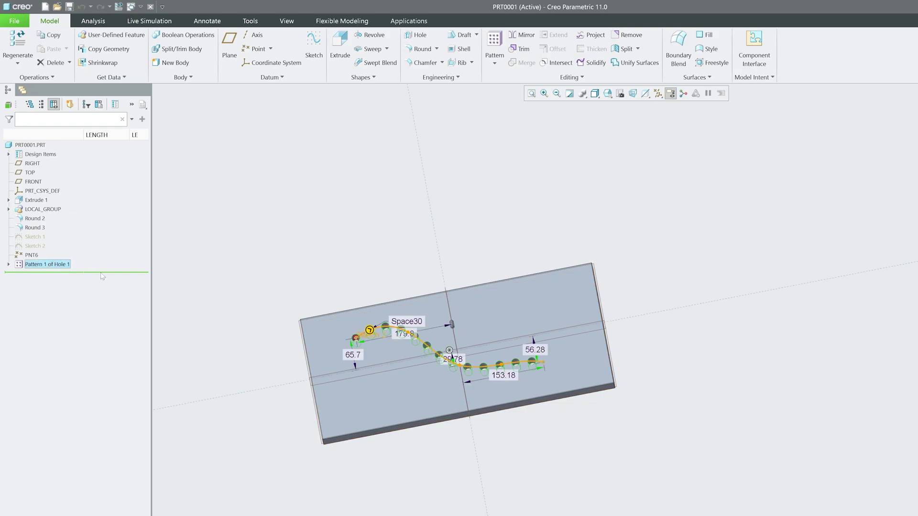
left_click(260, 227)
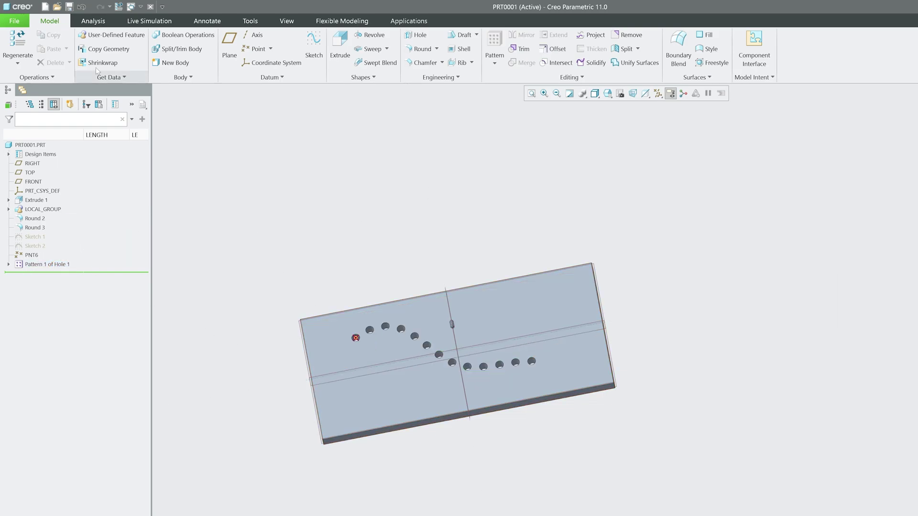
left_click(72, 268)
left_click(83, 223)
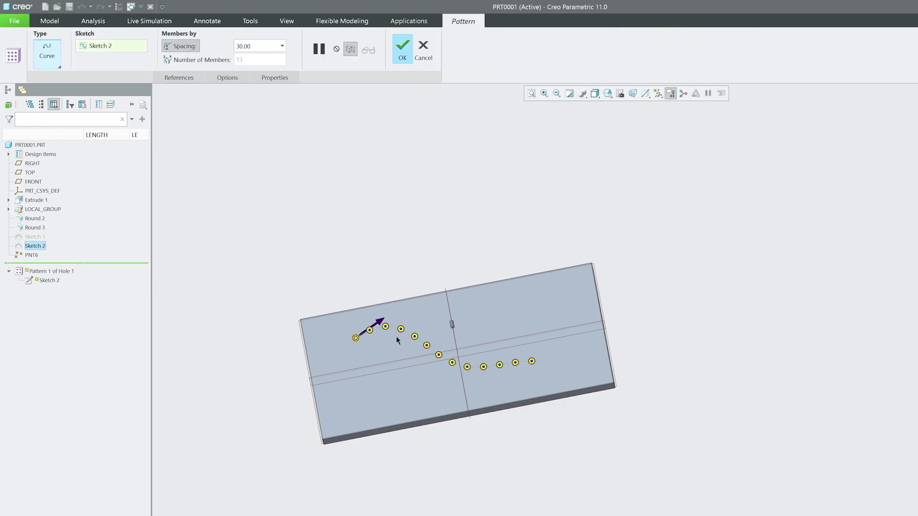
left_click(426, 346)
left_click(406, 51)
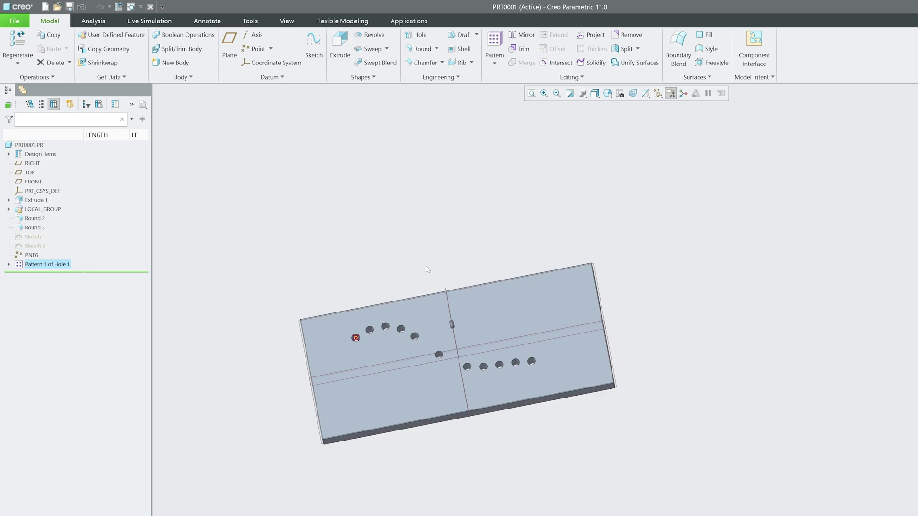
scroll(430, 354, "up", 5)
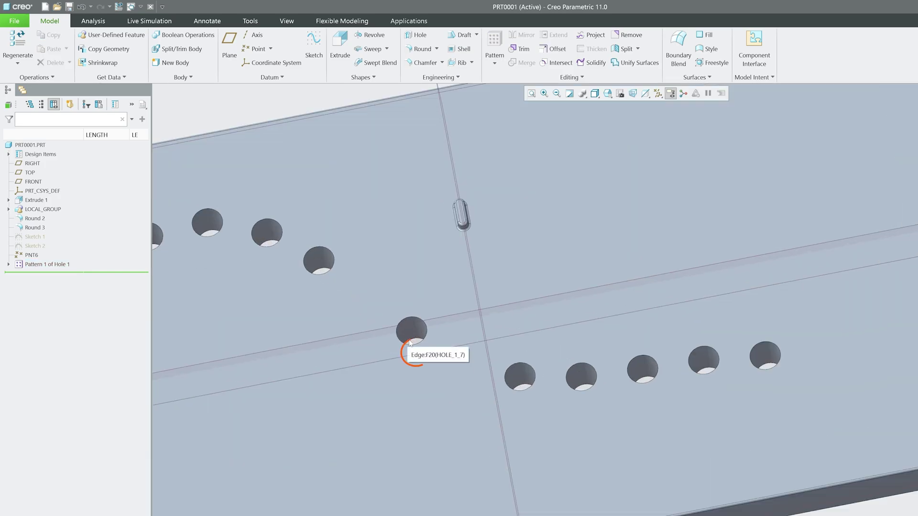
scroll(483, 314, "down", 5)
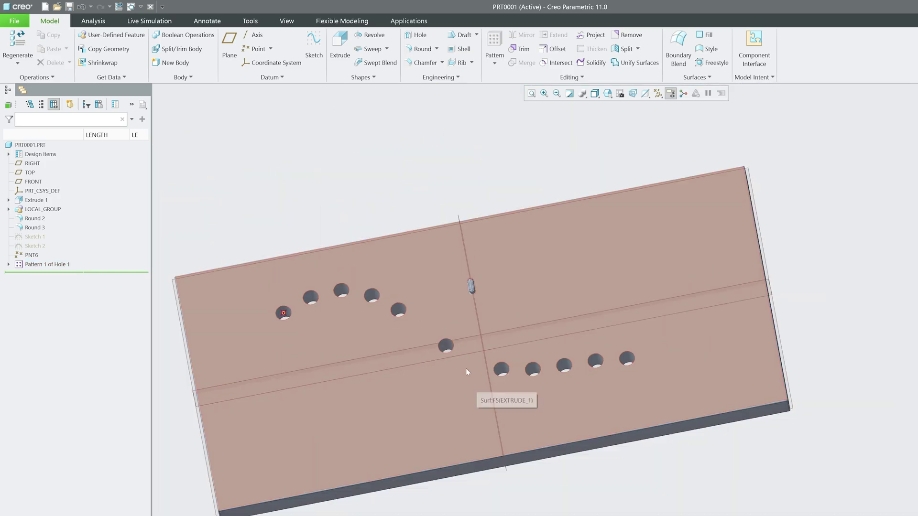